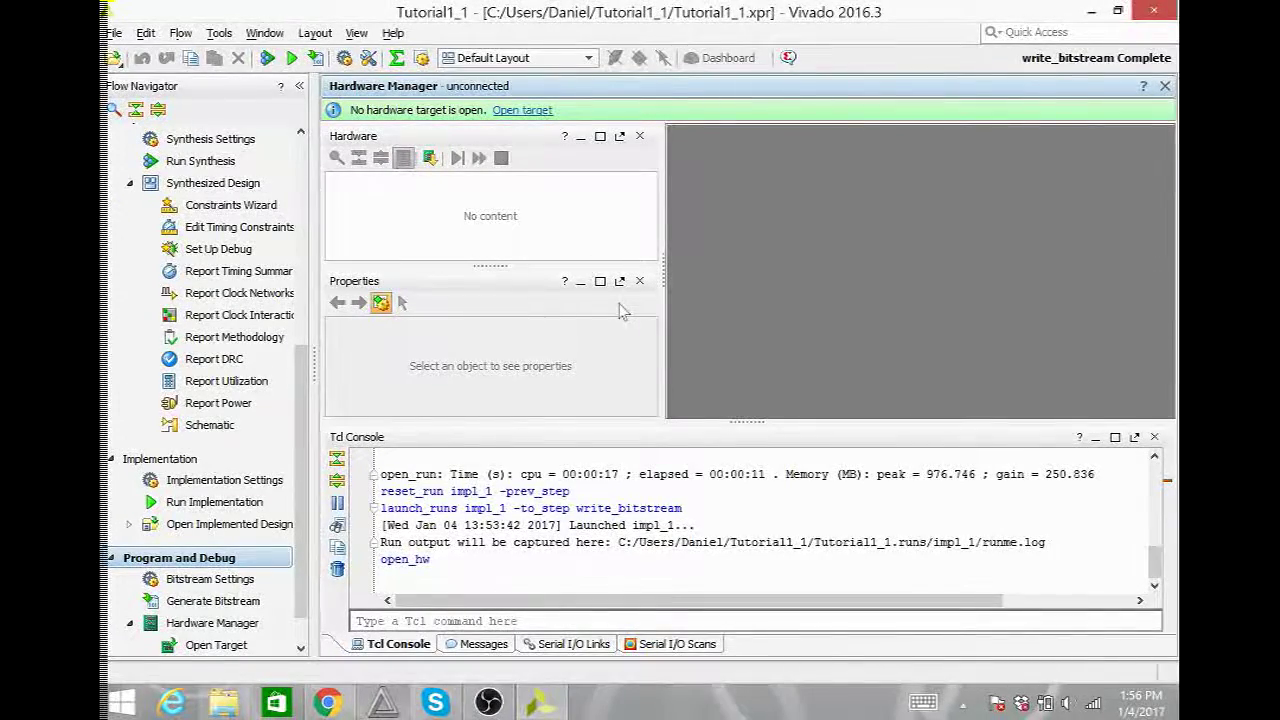
- Show the Open target options in the Hardware Manager banner
left_click(538, 111)
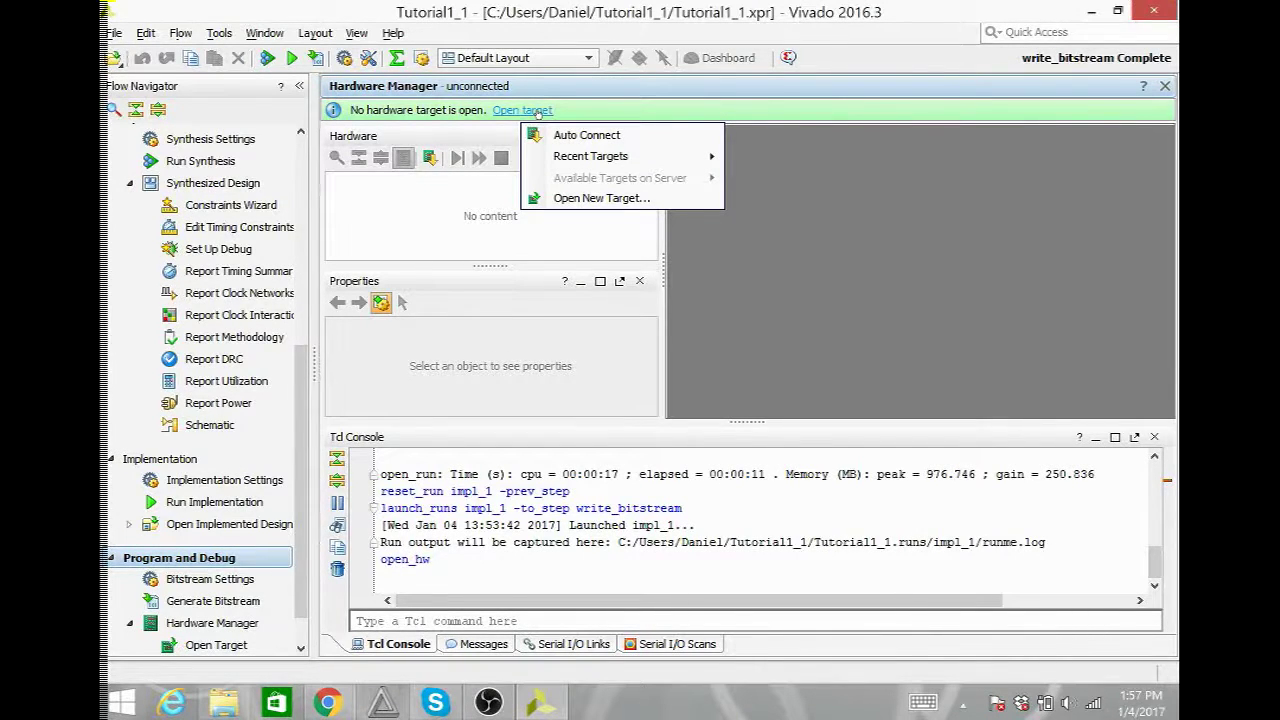
left_click(489, 705)
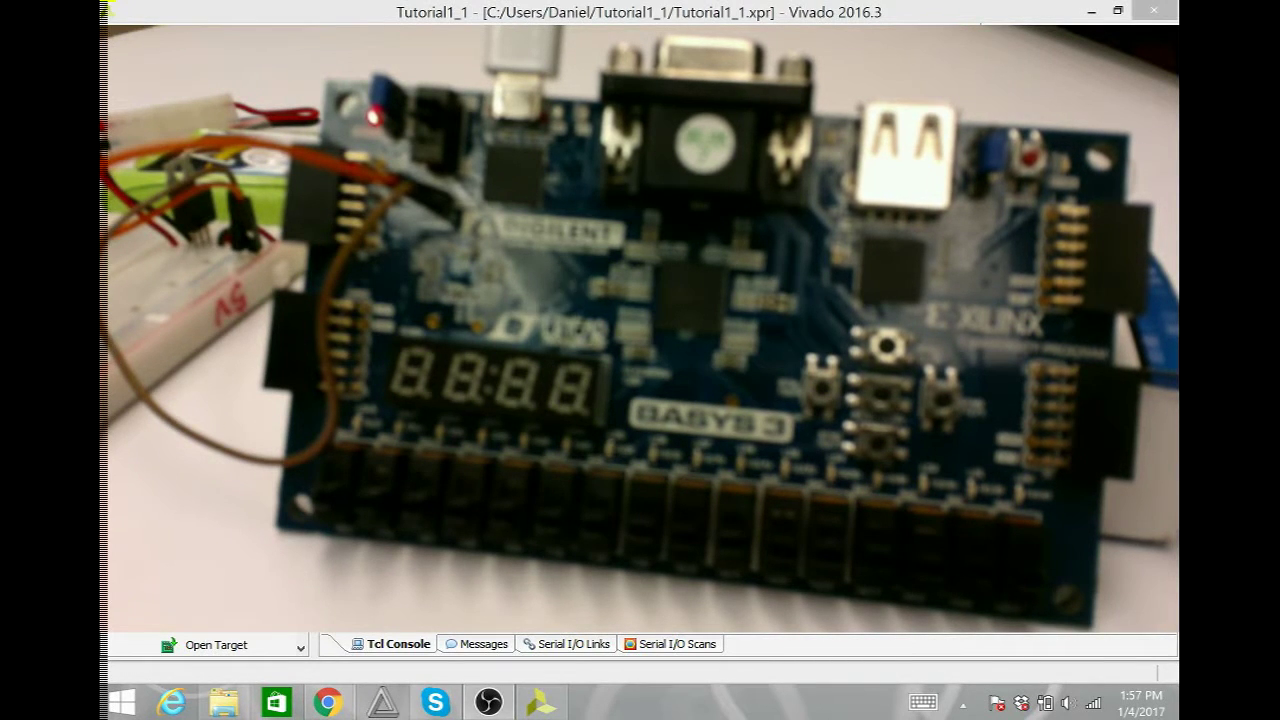
left_click_drag(561, 328, 800, 270)
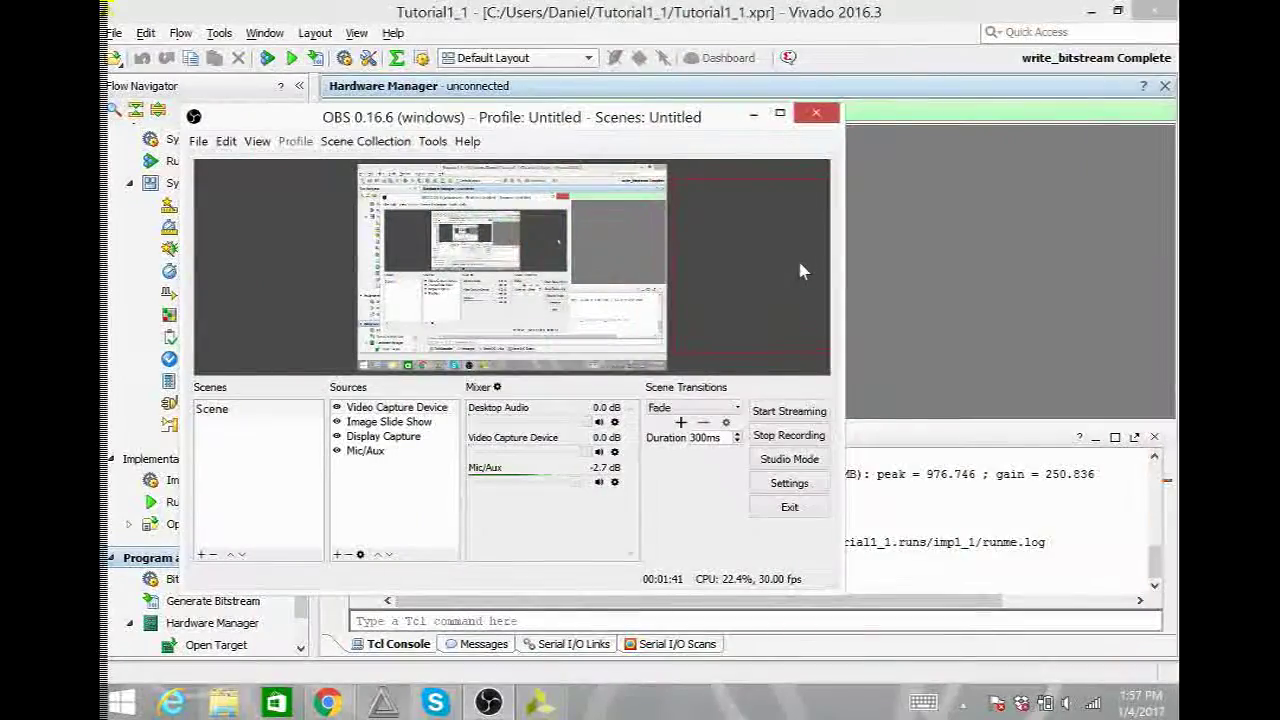
- Return to Vivado and start a new hardware target connection on the Local server
left_click(753, 114)
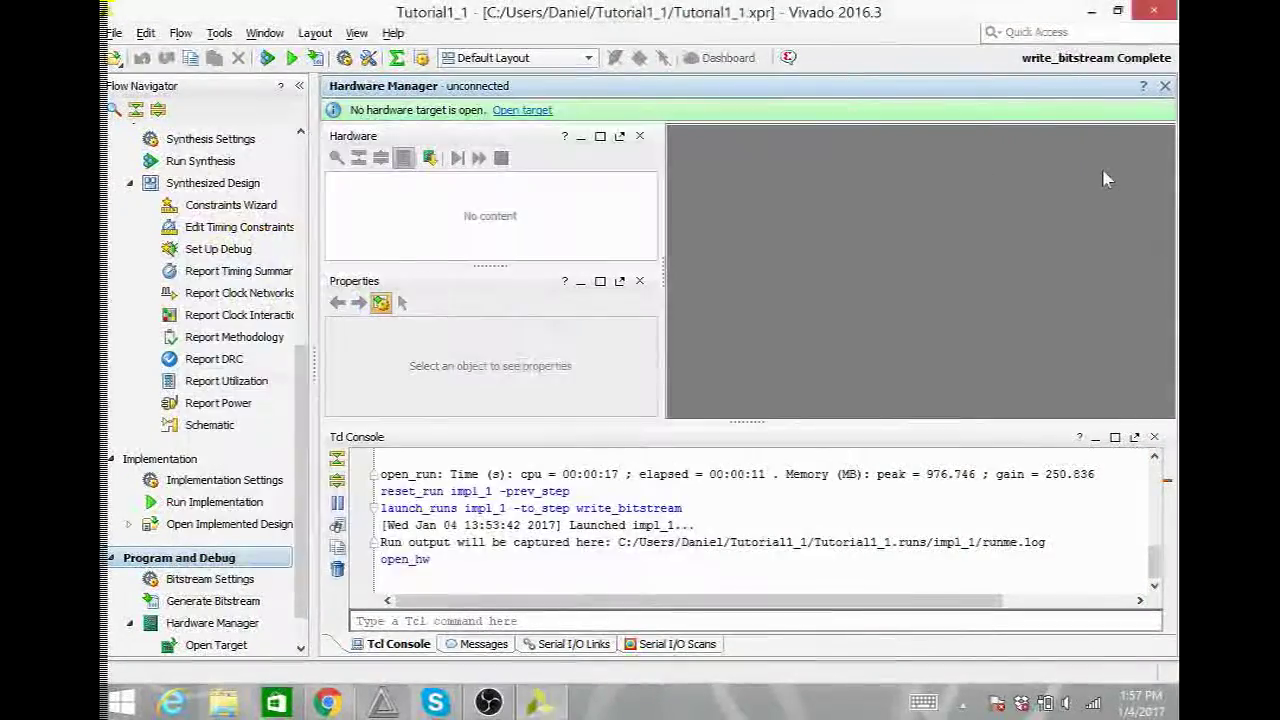
left_click(528, 110)
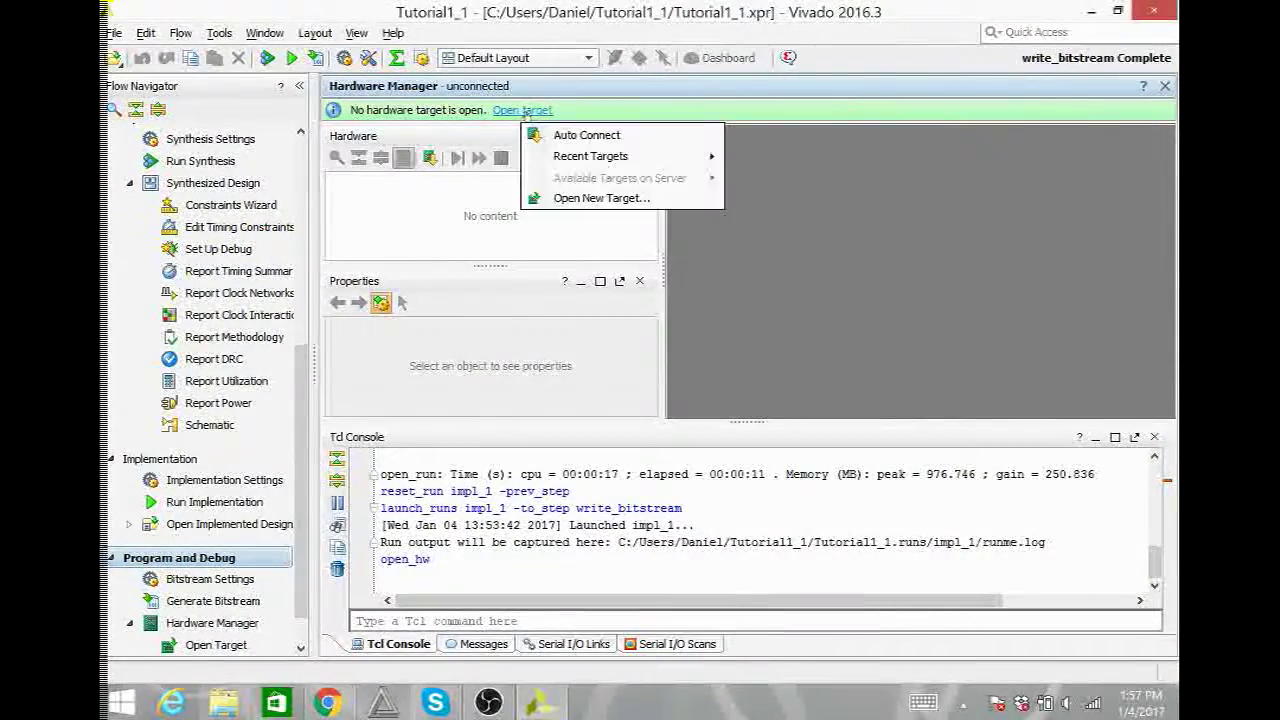
left_click(601, 198)
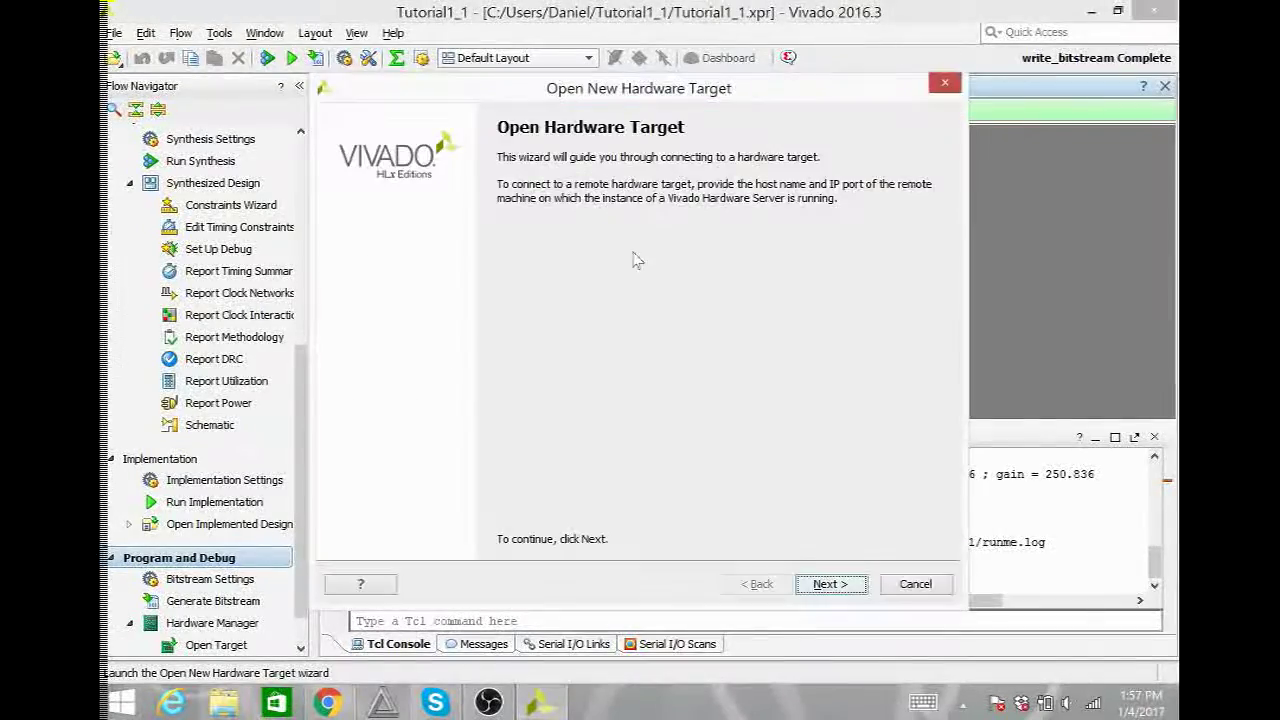
left_click(830, 584)
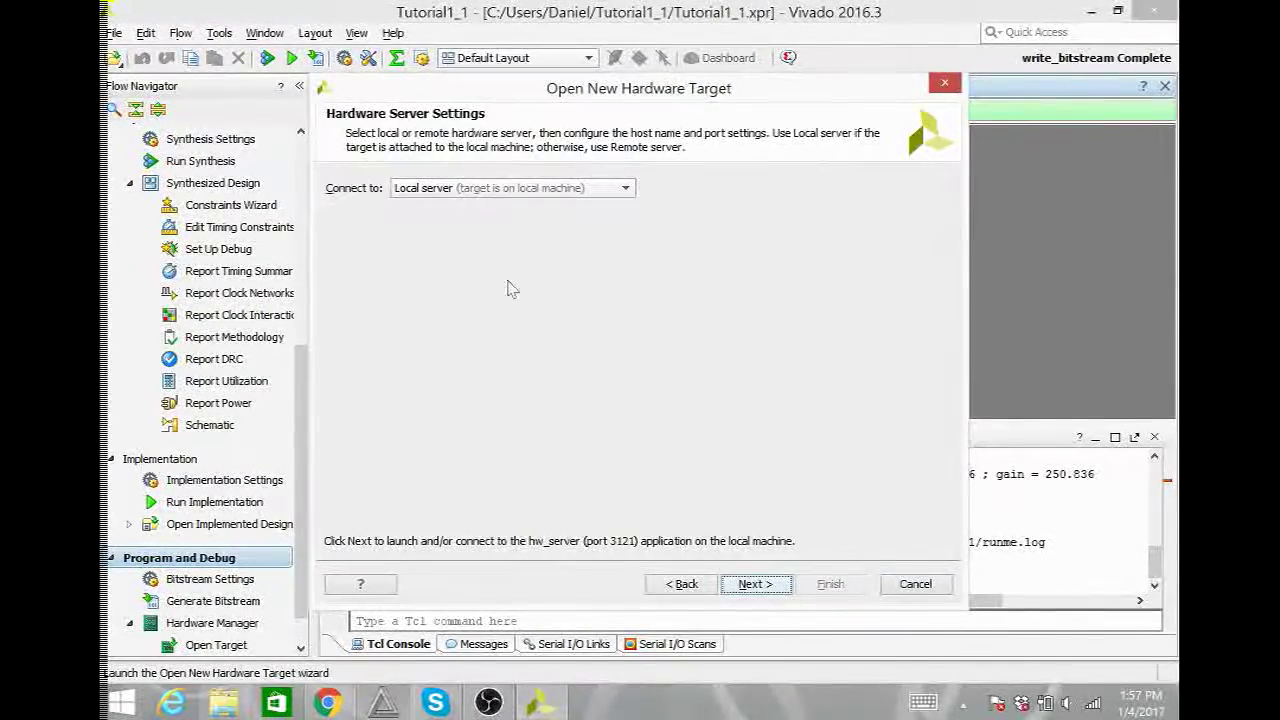
left_click(754, 585)
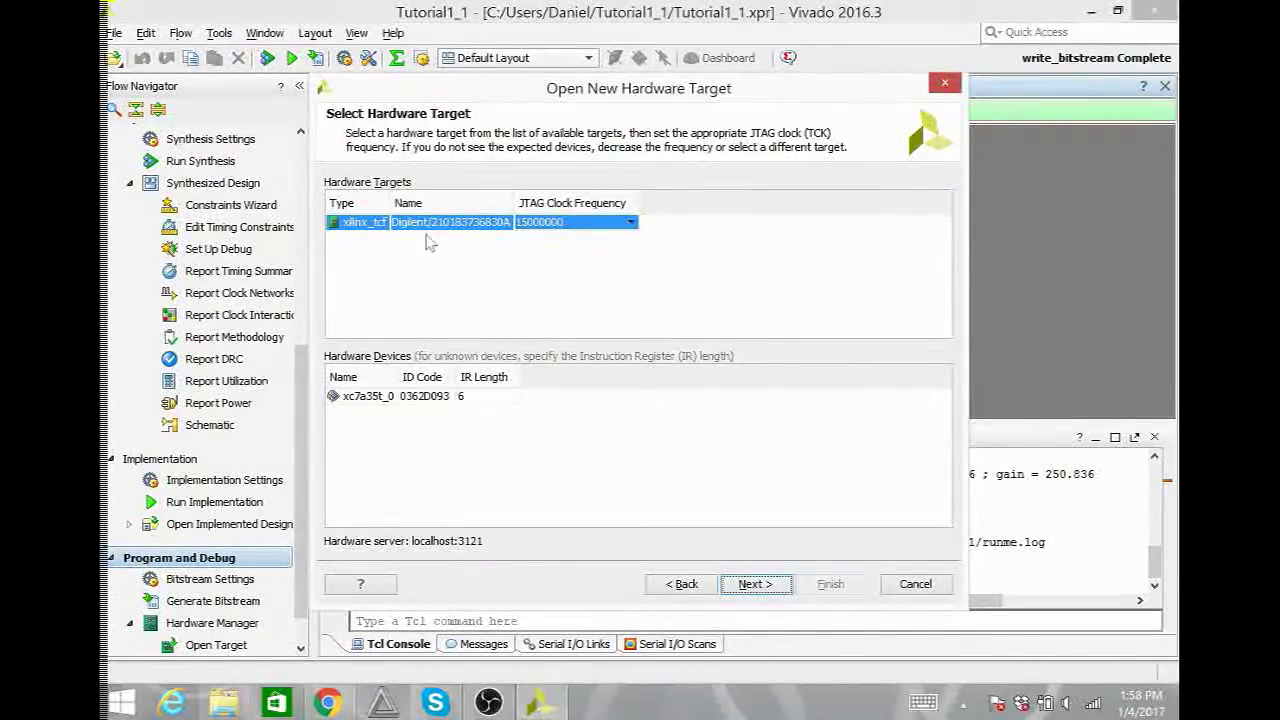
- Set the JTAG clock to 30000000 Hz, select xc7a35t_0, and finish connecting
left_click(594, 230)
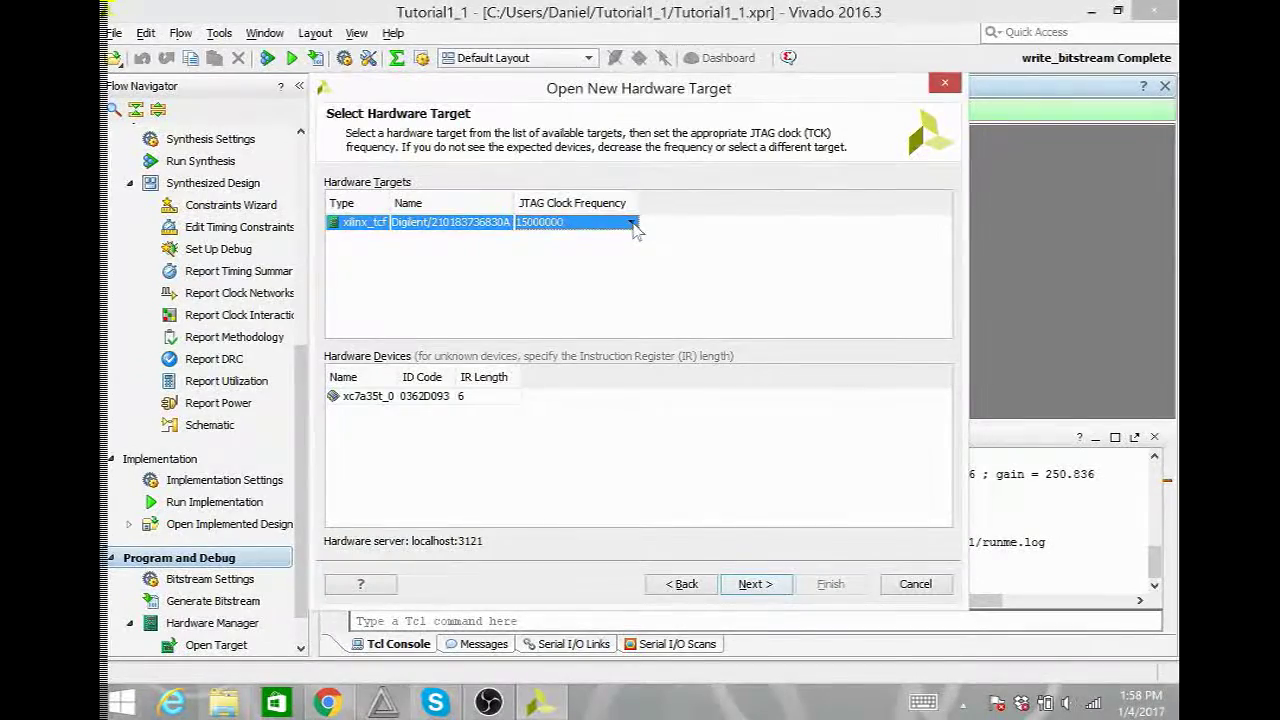
left_click(632, 223)
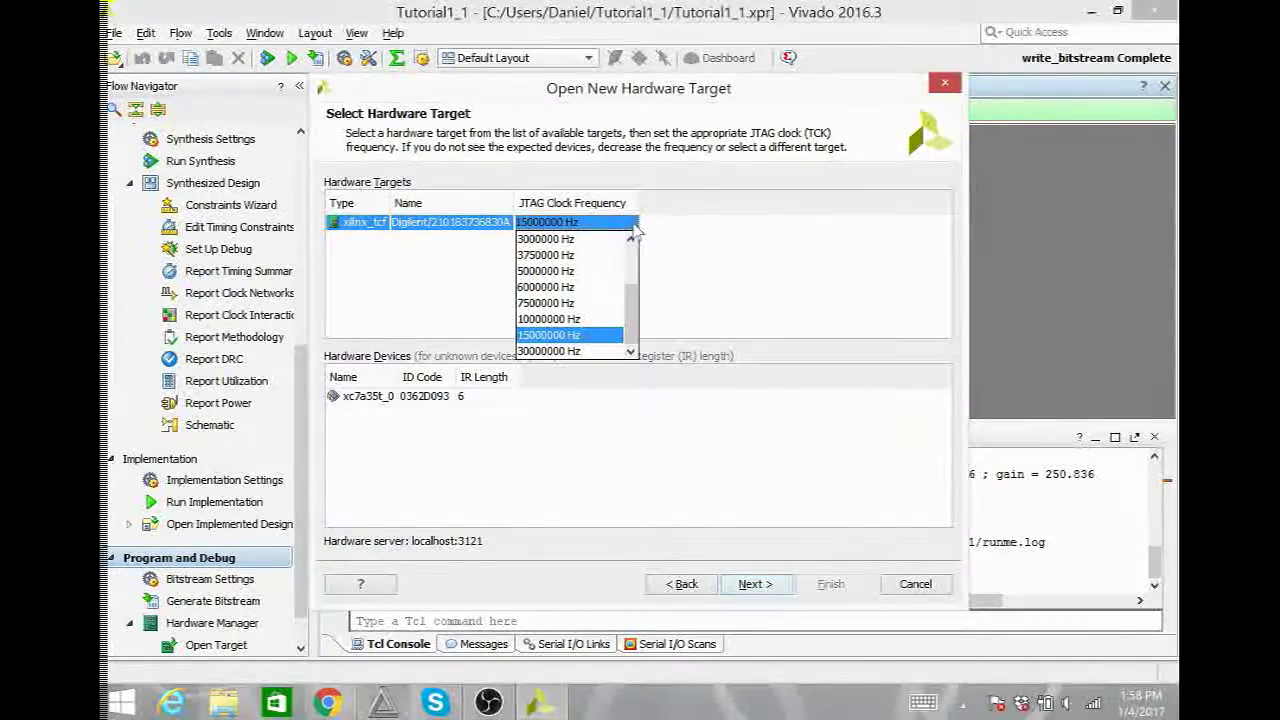
left_click(580, 352)
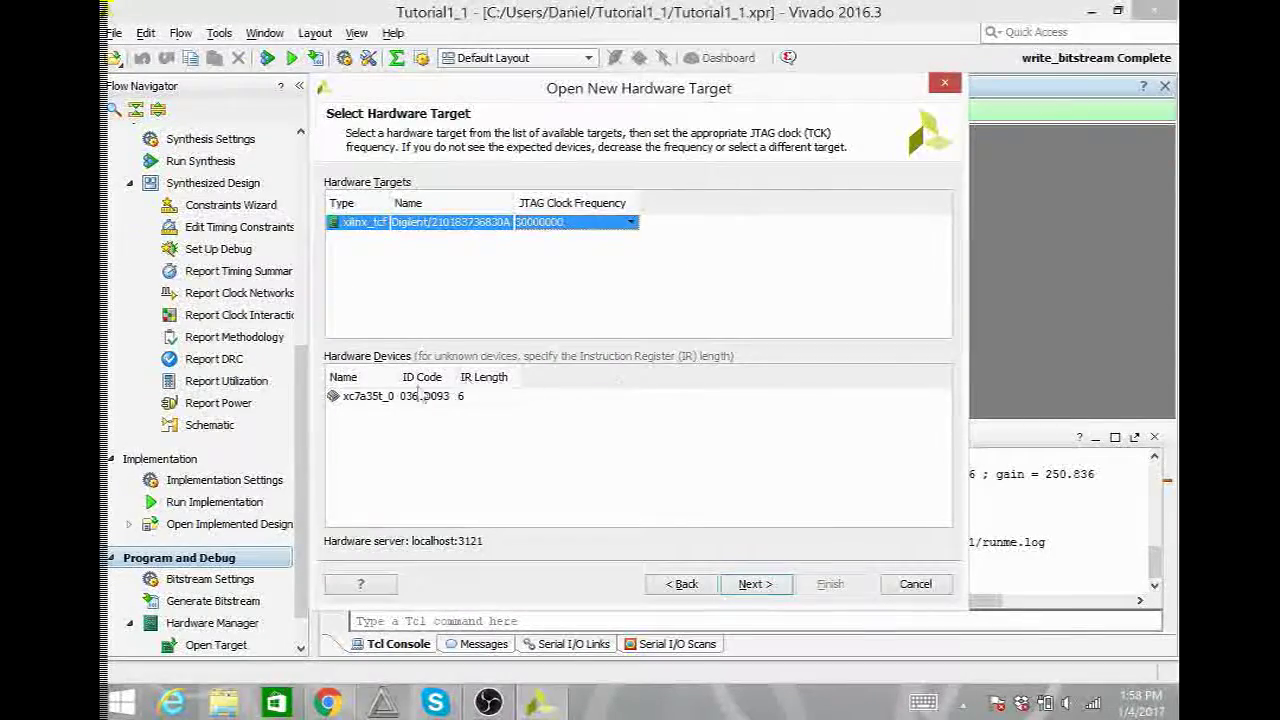
left_click(378, 398)
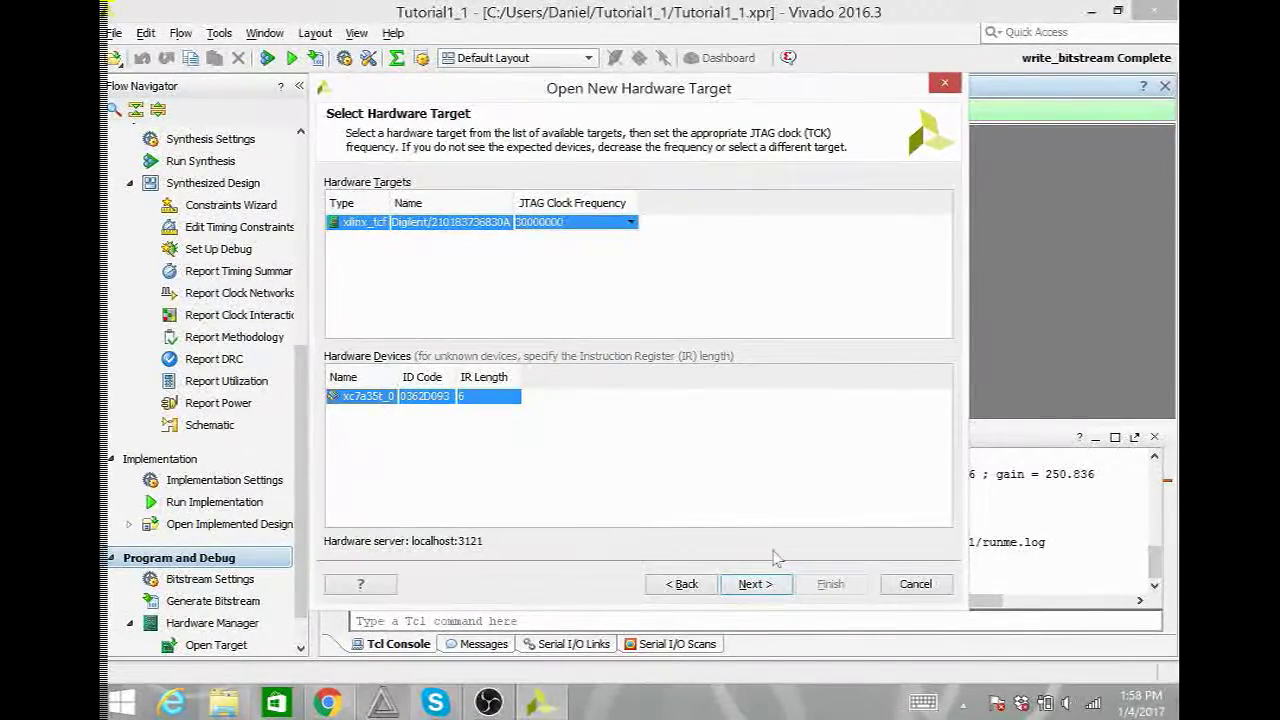
left_click(752, 585)
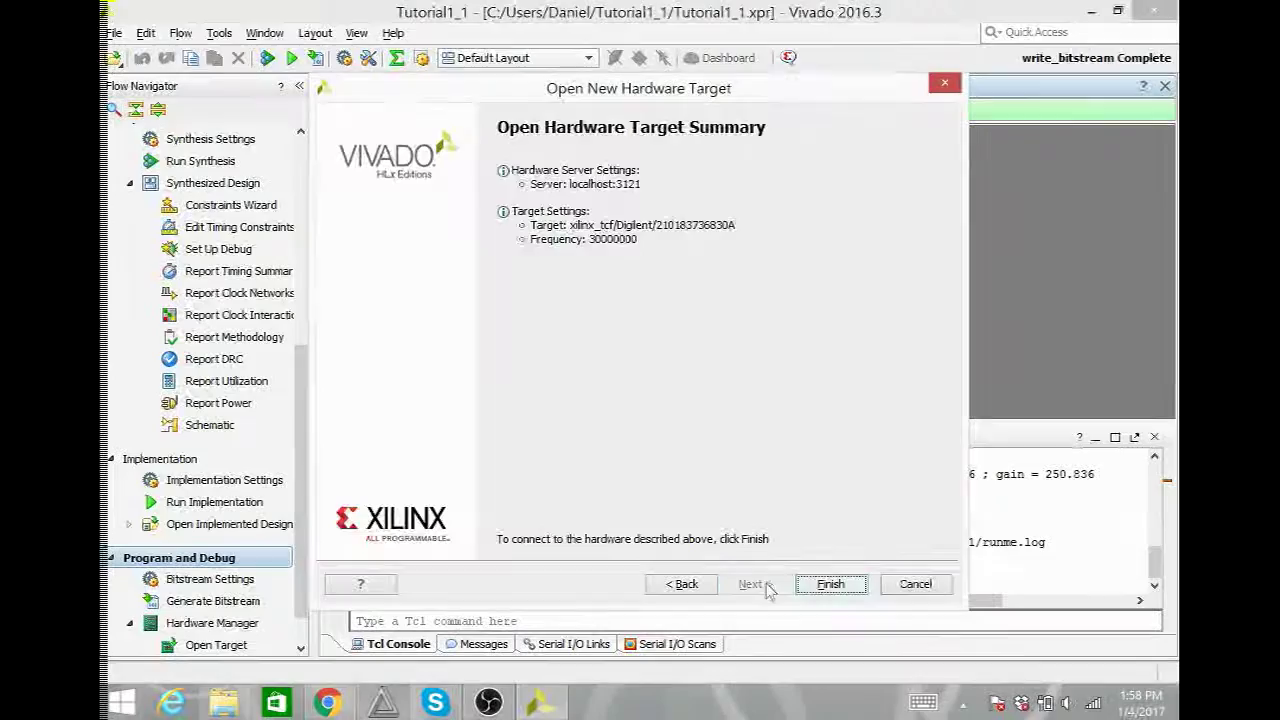
left_click(830, 585)
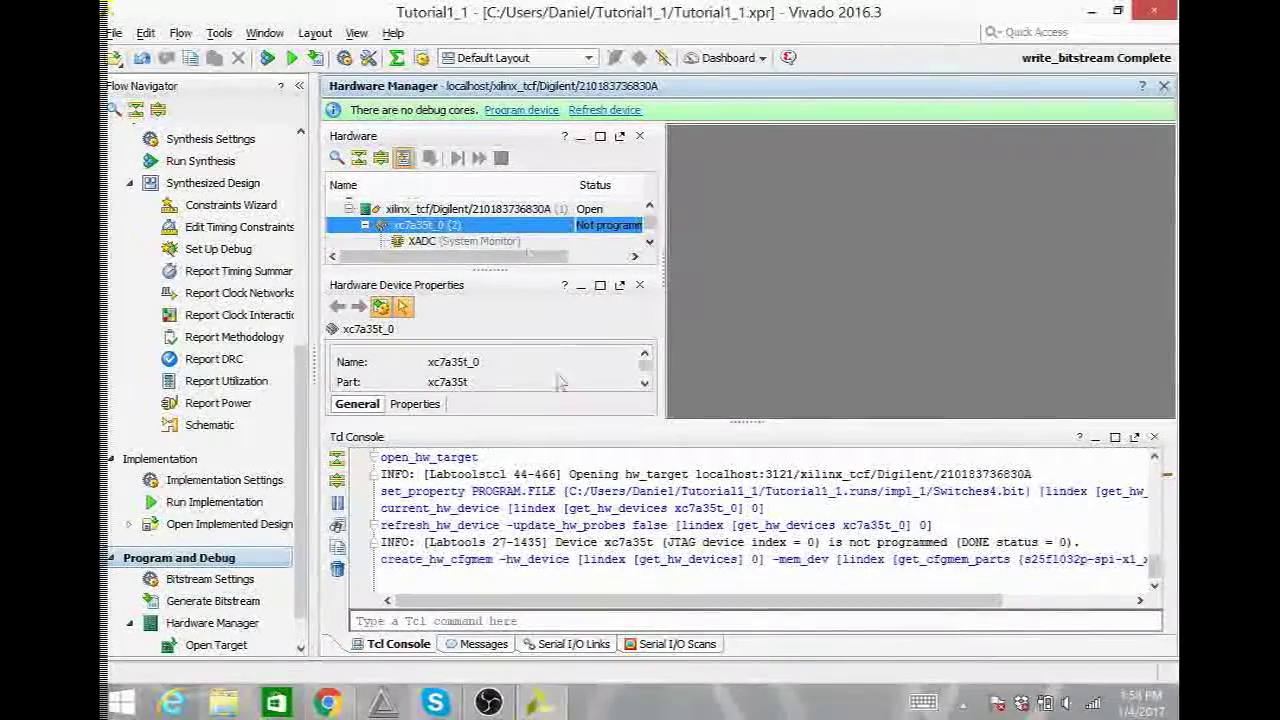
- Remove the s25fl032p configuration memory device and enlarge the hardware panels
left_click(651, 242)
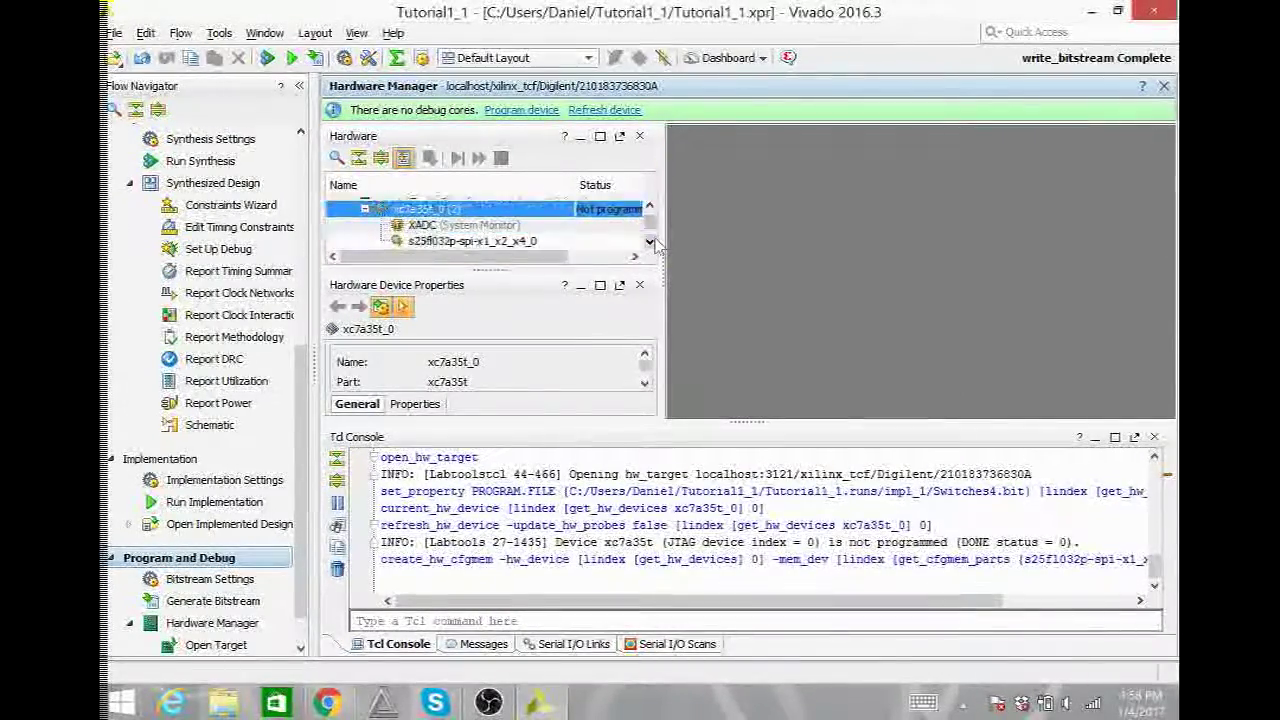
right_click(511, 242)
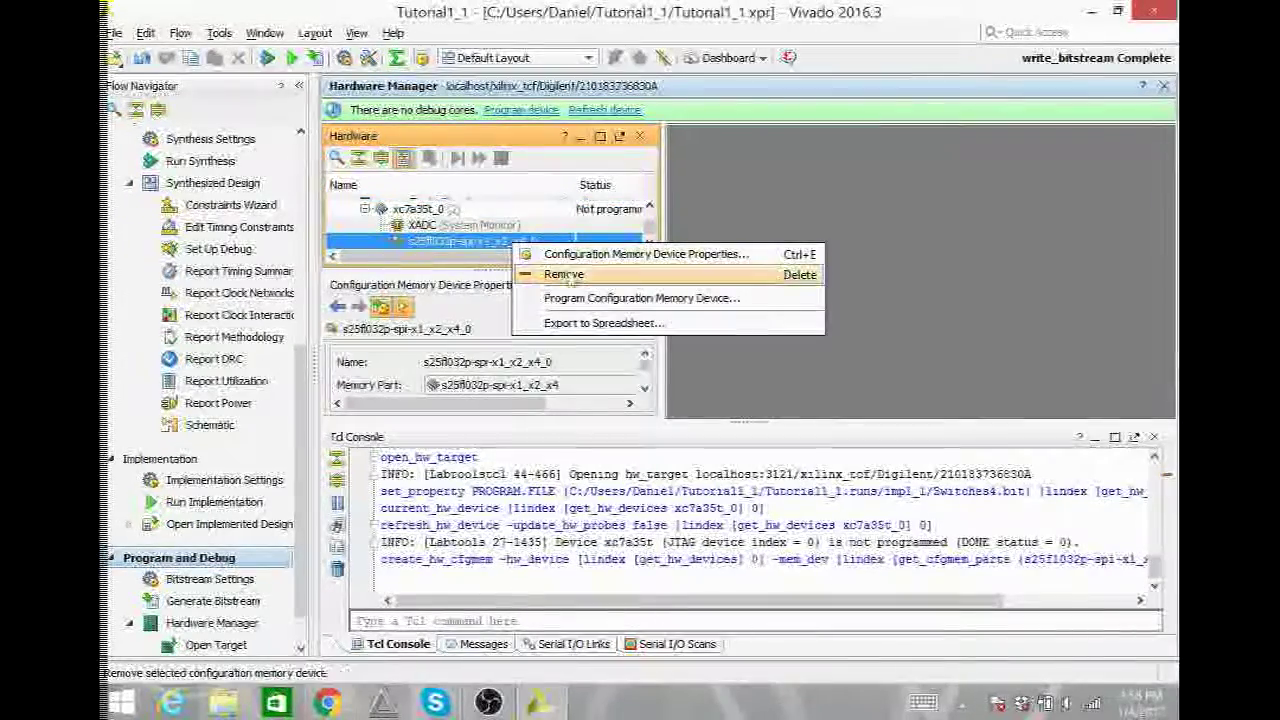
left_click(566, 276)
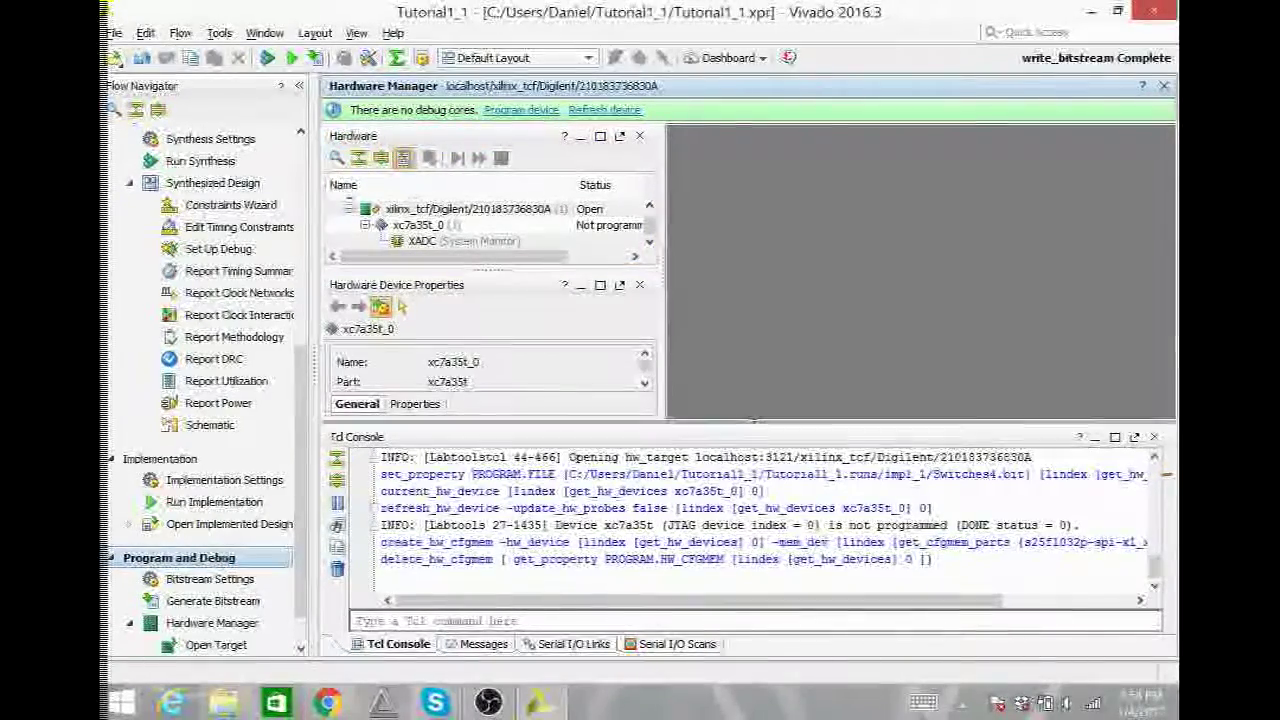
left_click_drag(755, 421, 745, 455)
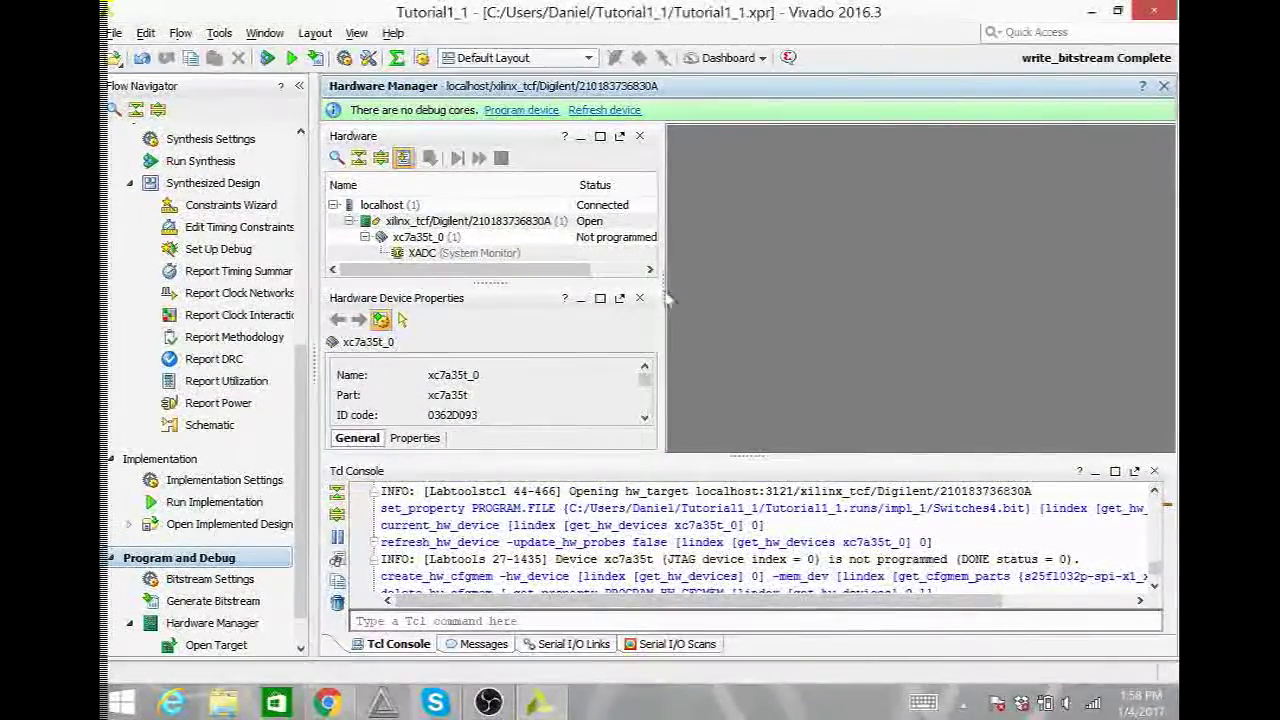
left_click_drag(663, 287, 694, 297)
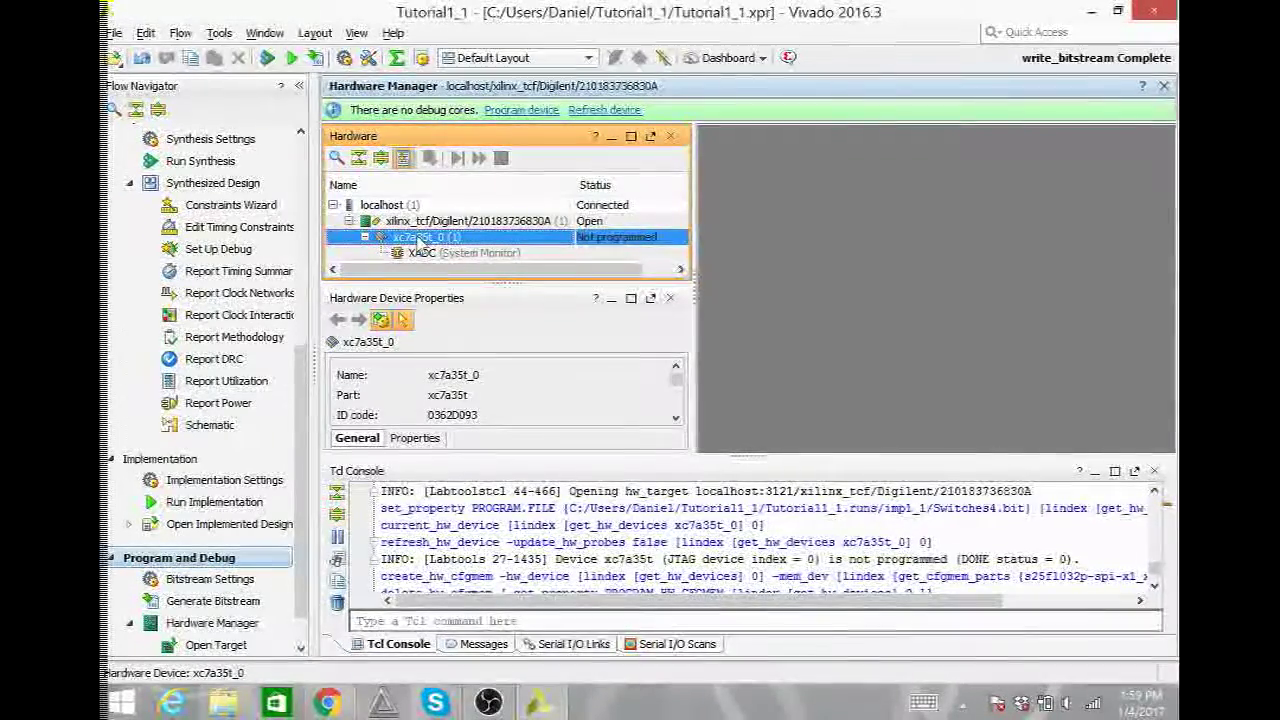
right_click(420, 240)
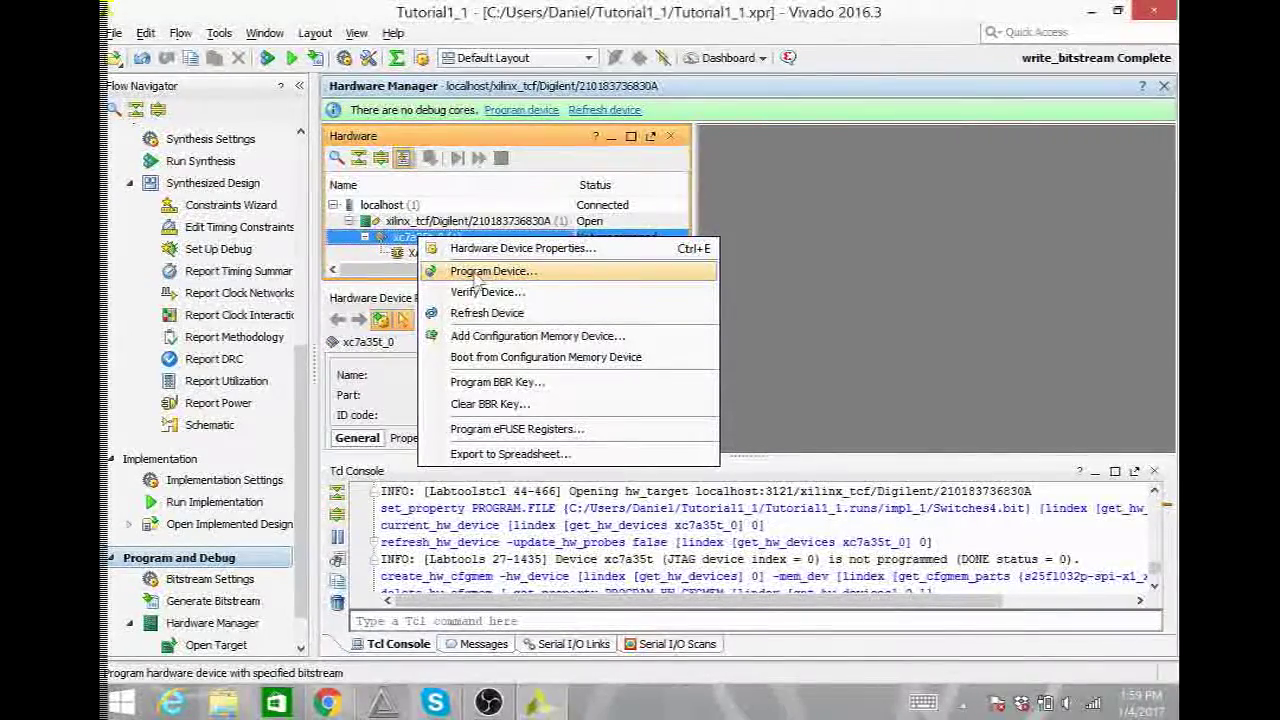
left_click(478, 283)
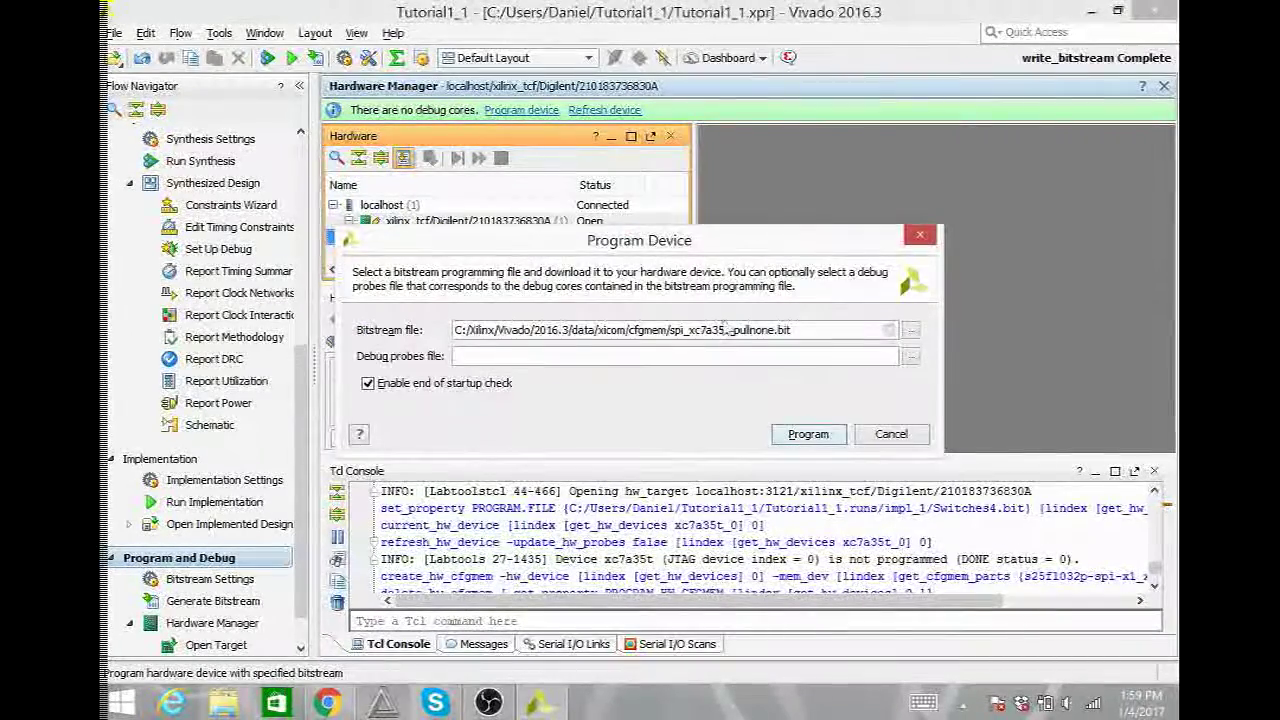
left_click(910, 330)
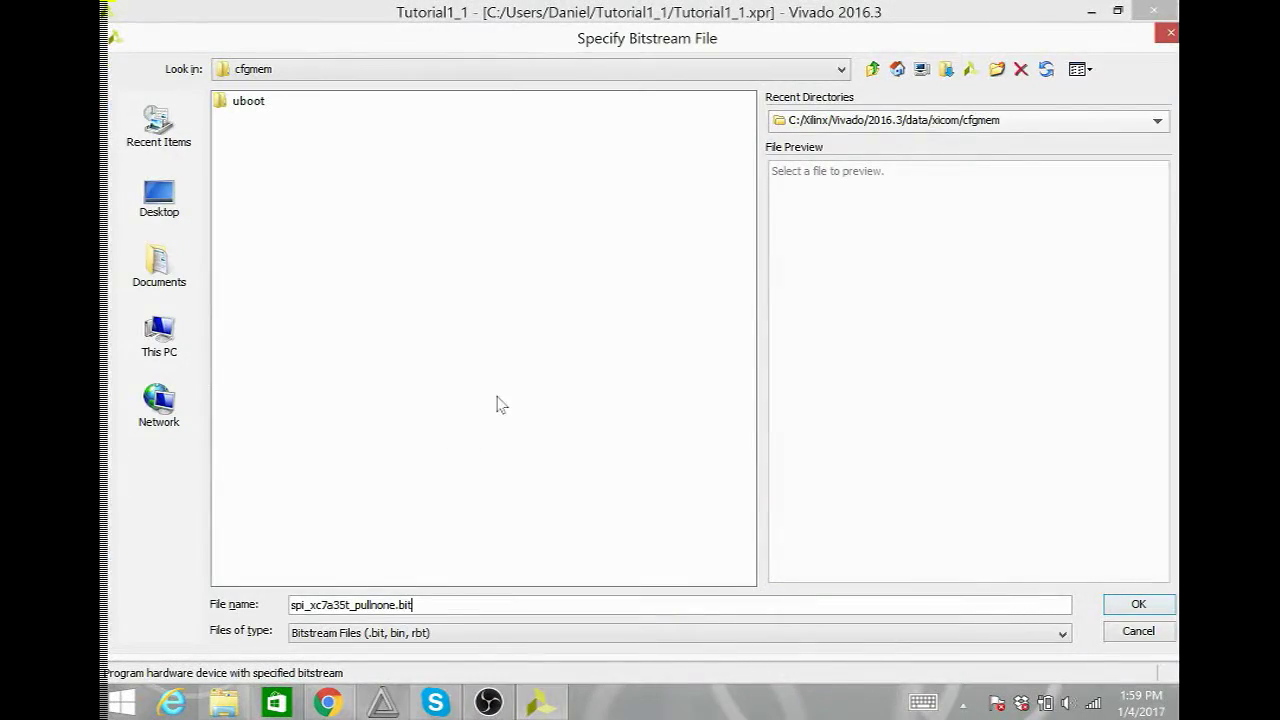
left_click(1140, 632)
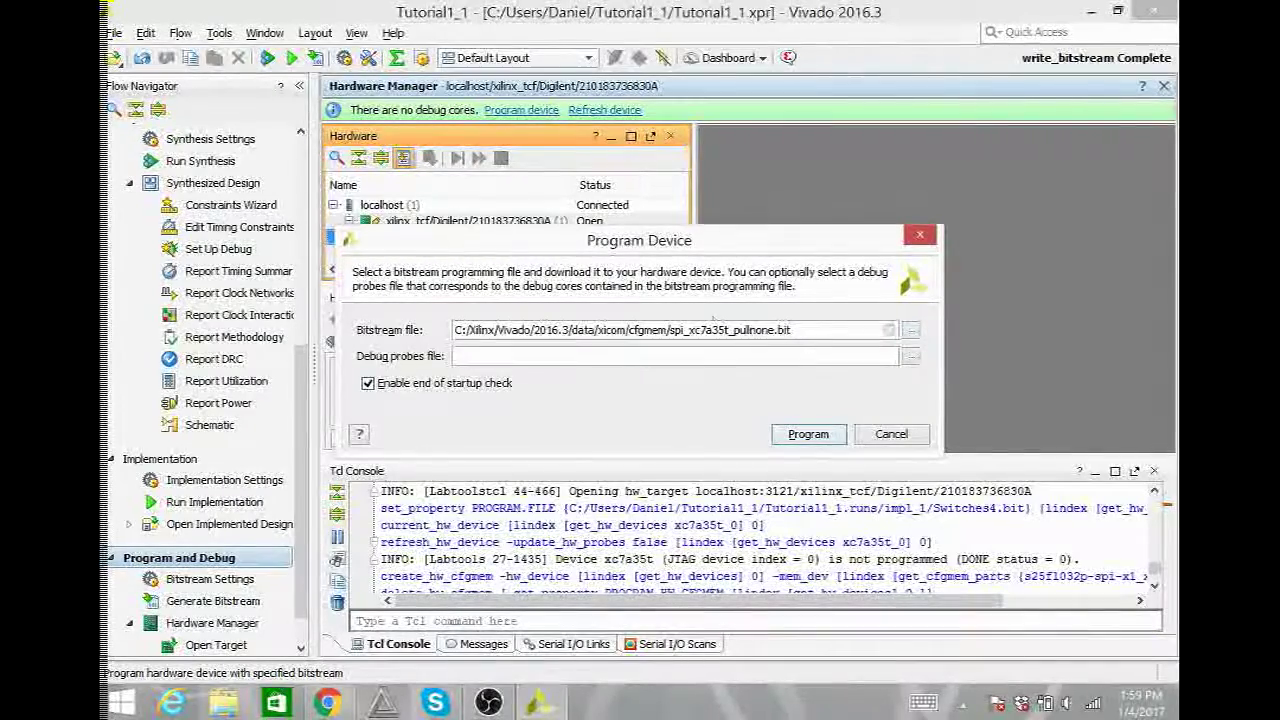
left_click(873, 440)
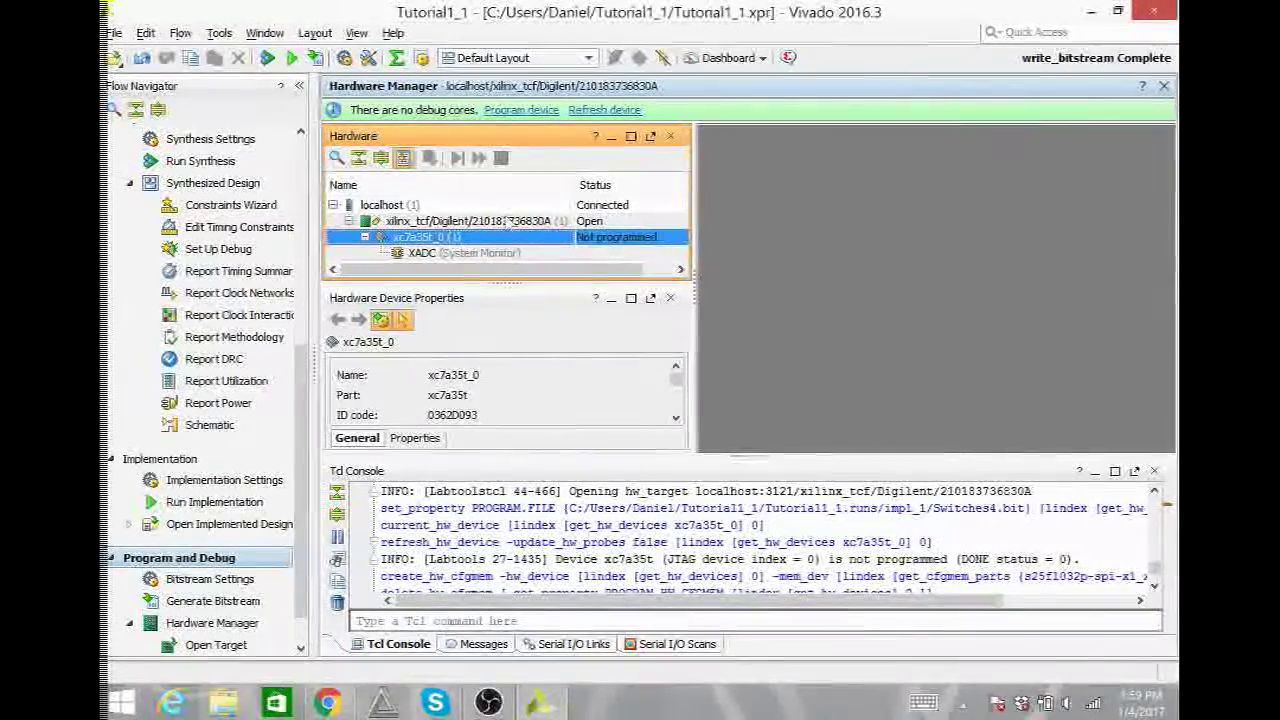
right_click(446, 238)
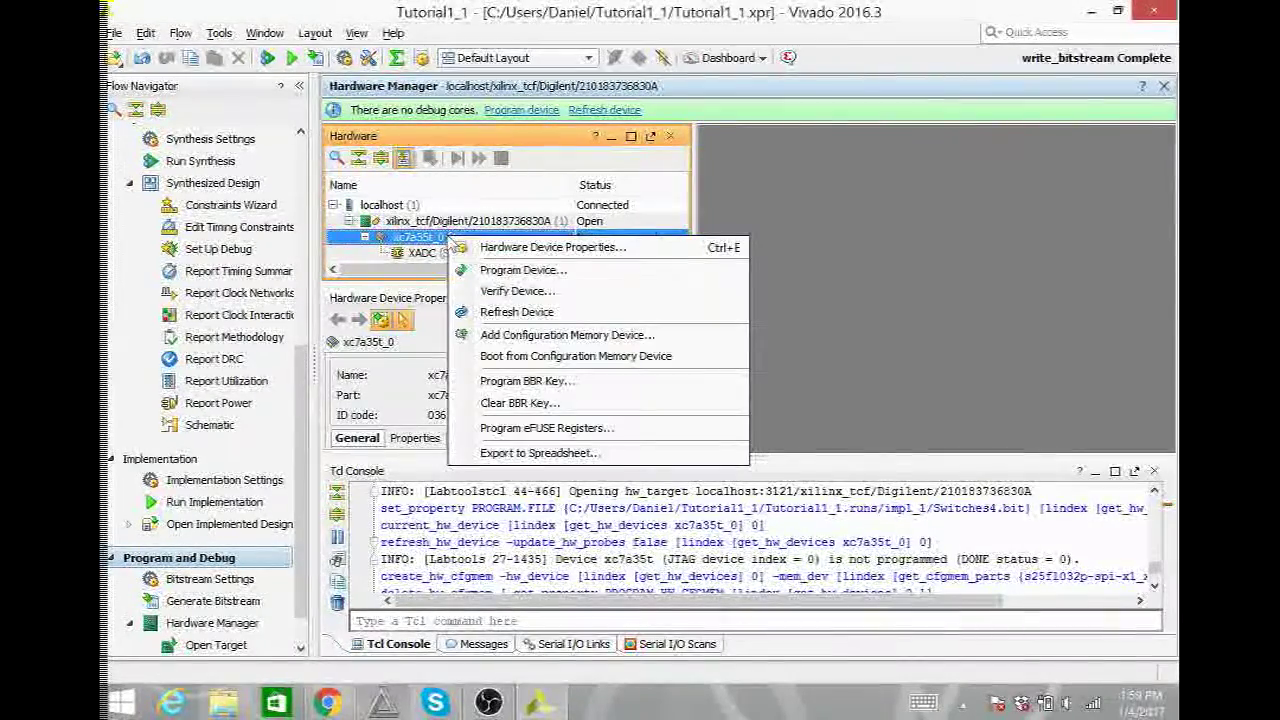
- Search 'spans', add s25fl032p-spi-x1_x2_x4 as configuration memory, and accept programming it now
left_click(525, 336)
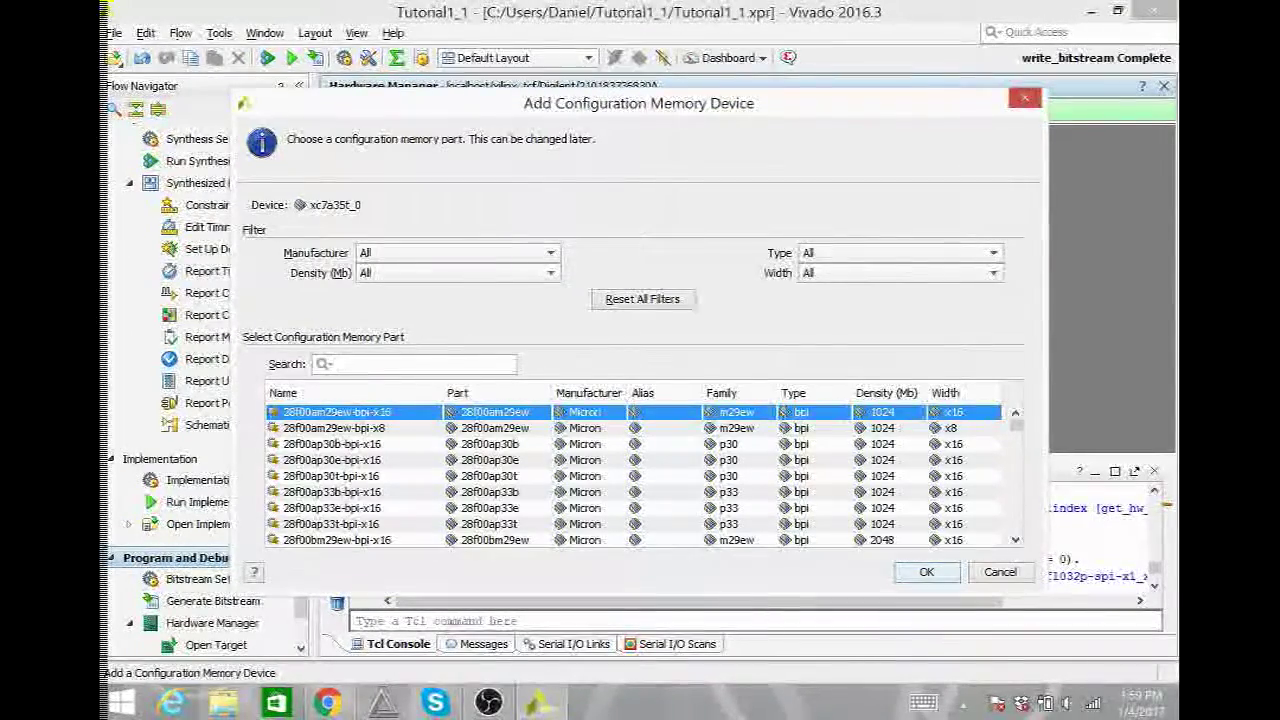
type("spansion")
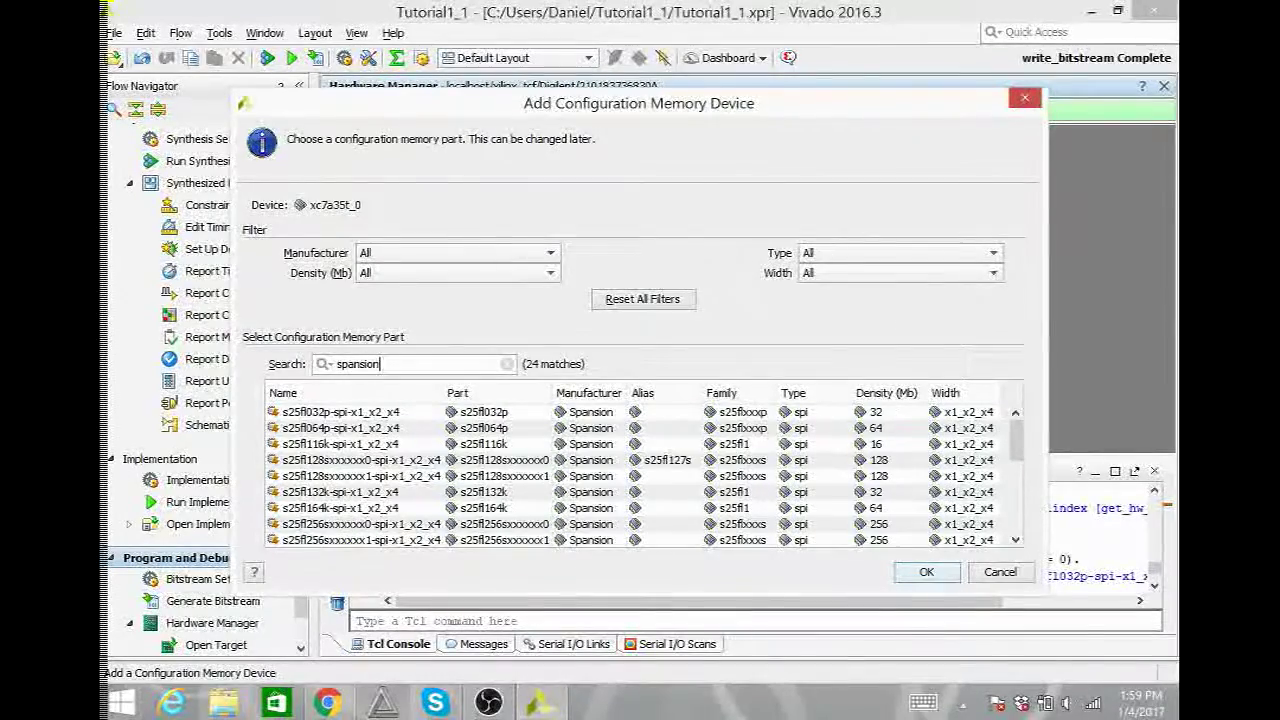
left_click(366, 420)
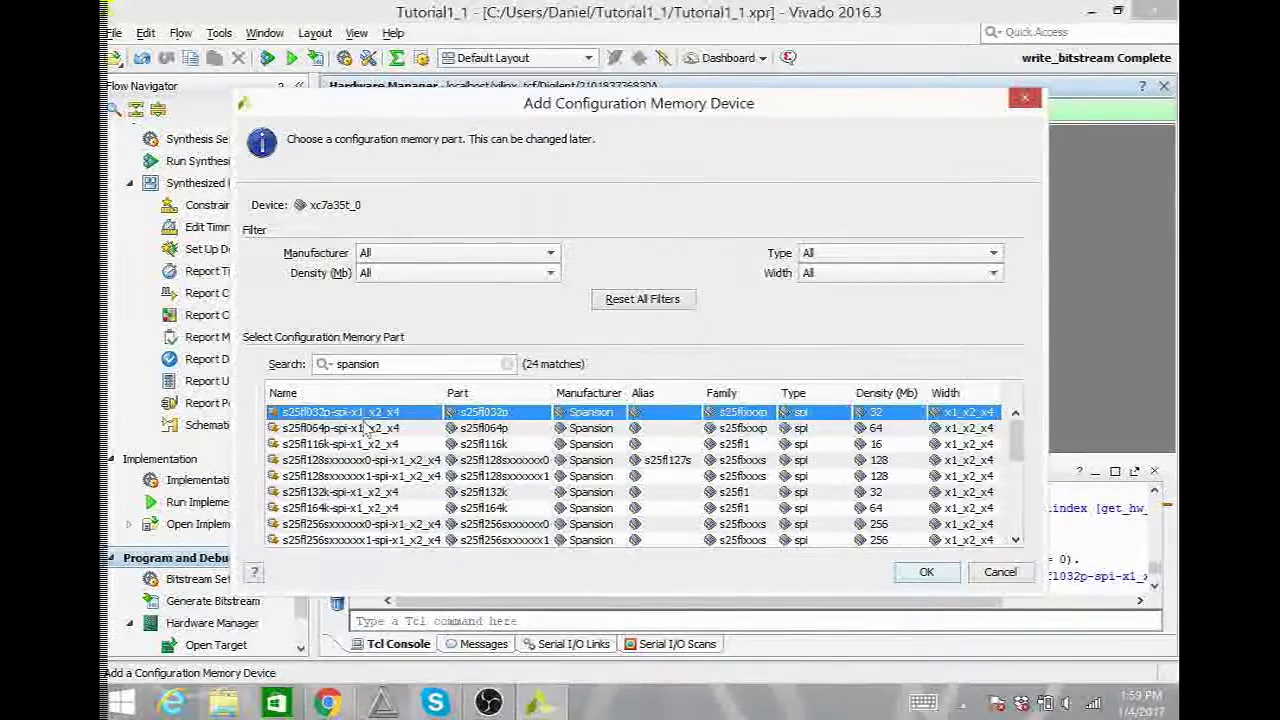
left_click(924, 572)
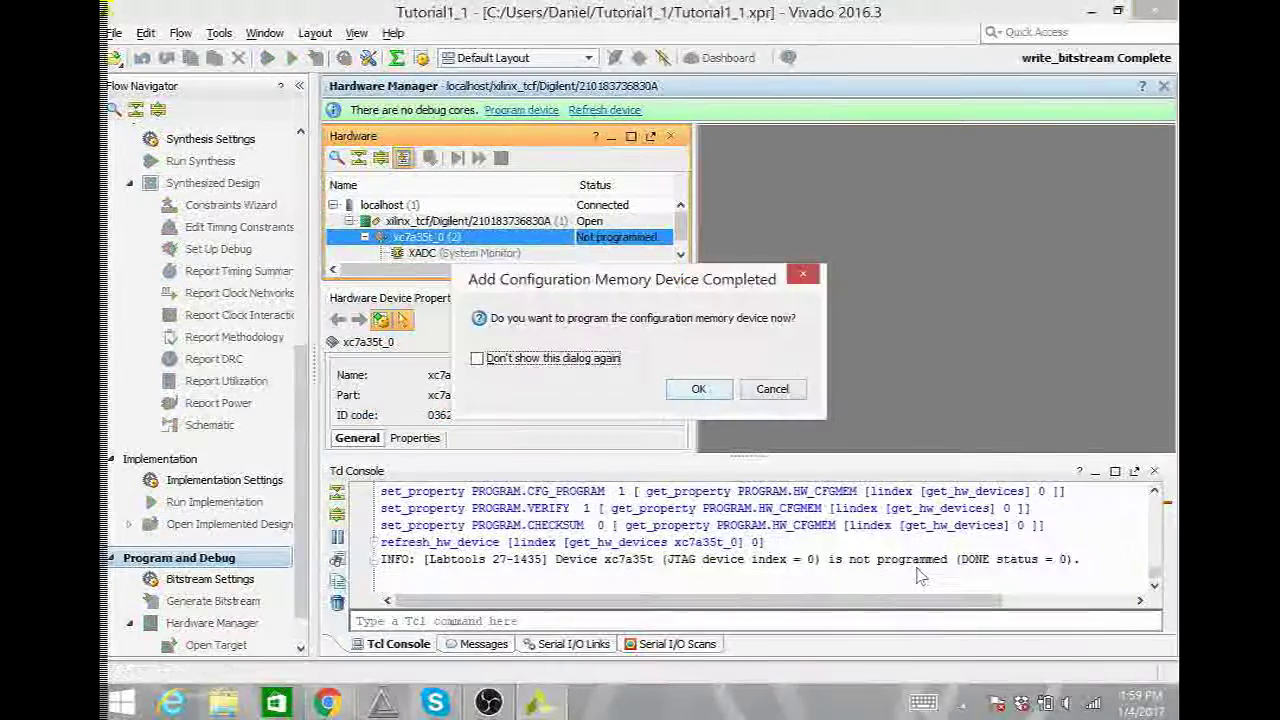
left_click(701, 389)
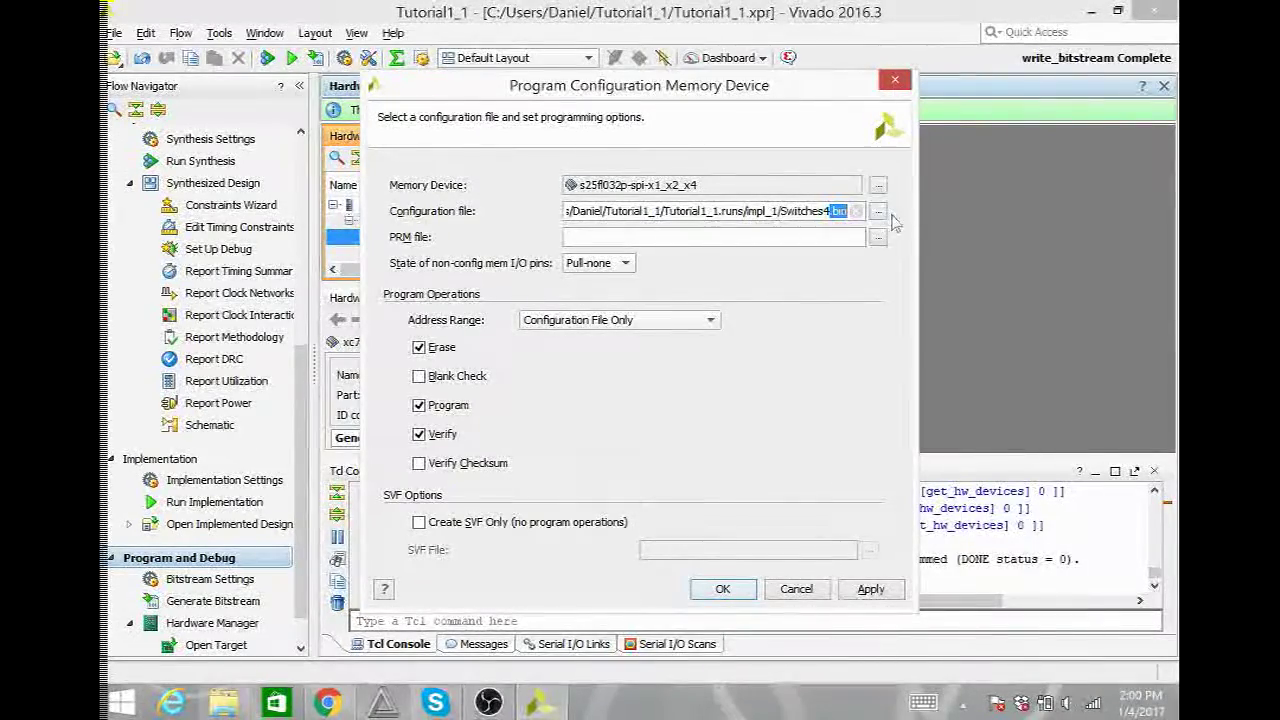
- Choose Switches4.bin as the configuration file and run erase, program and verify
left_click(877, 211)
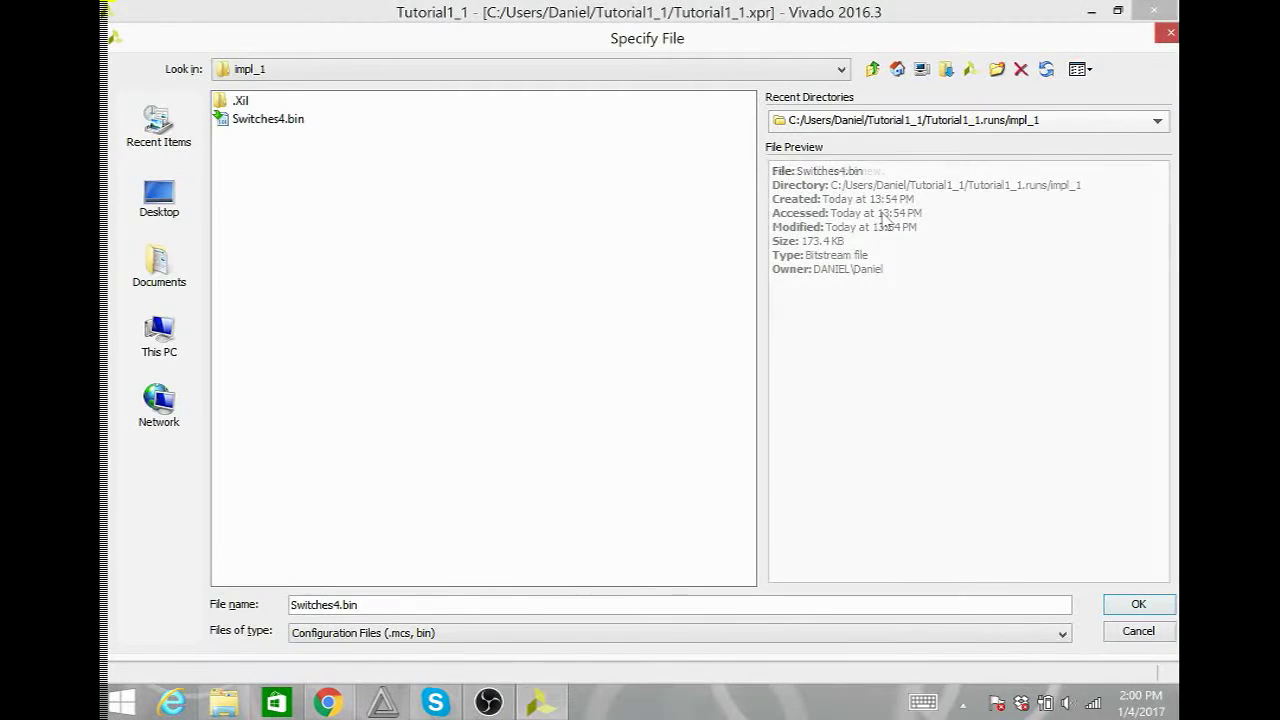
left_click(1138, 631)
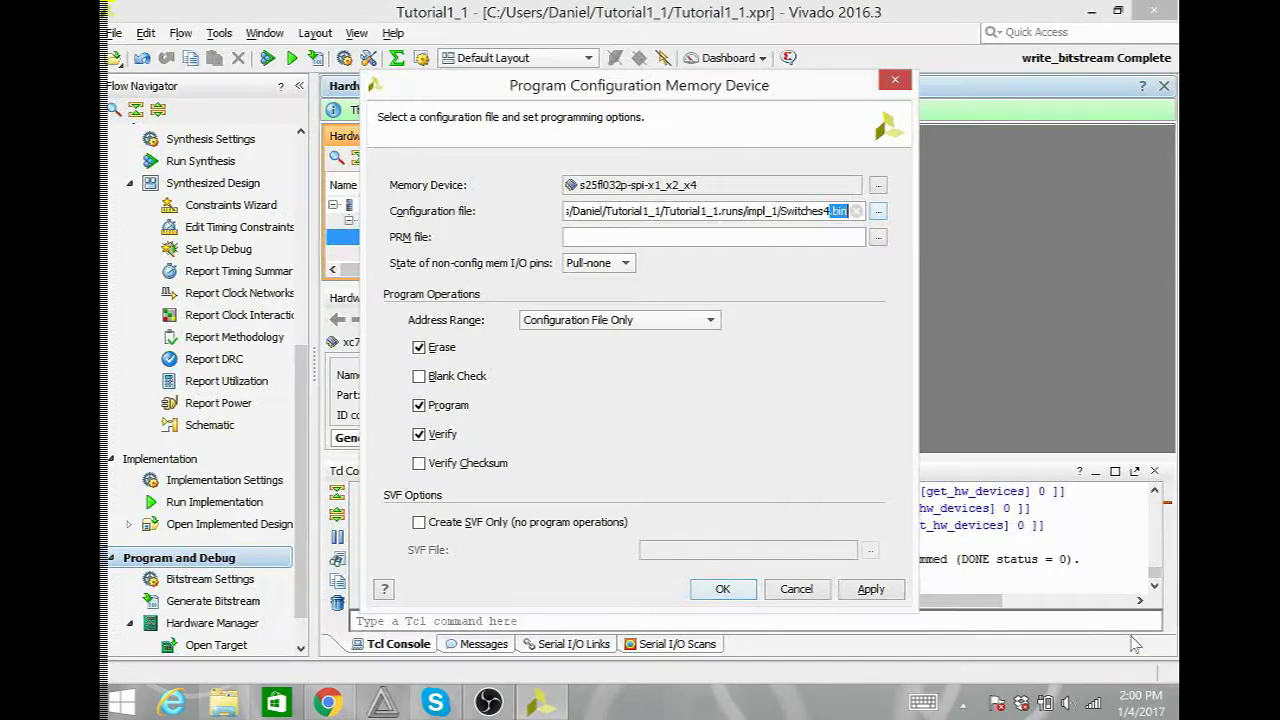
left_click(877, 211)
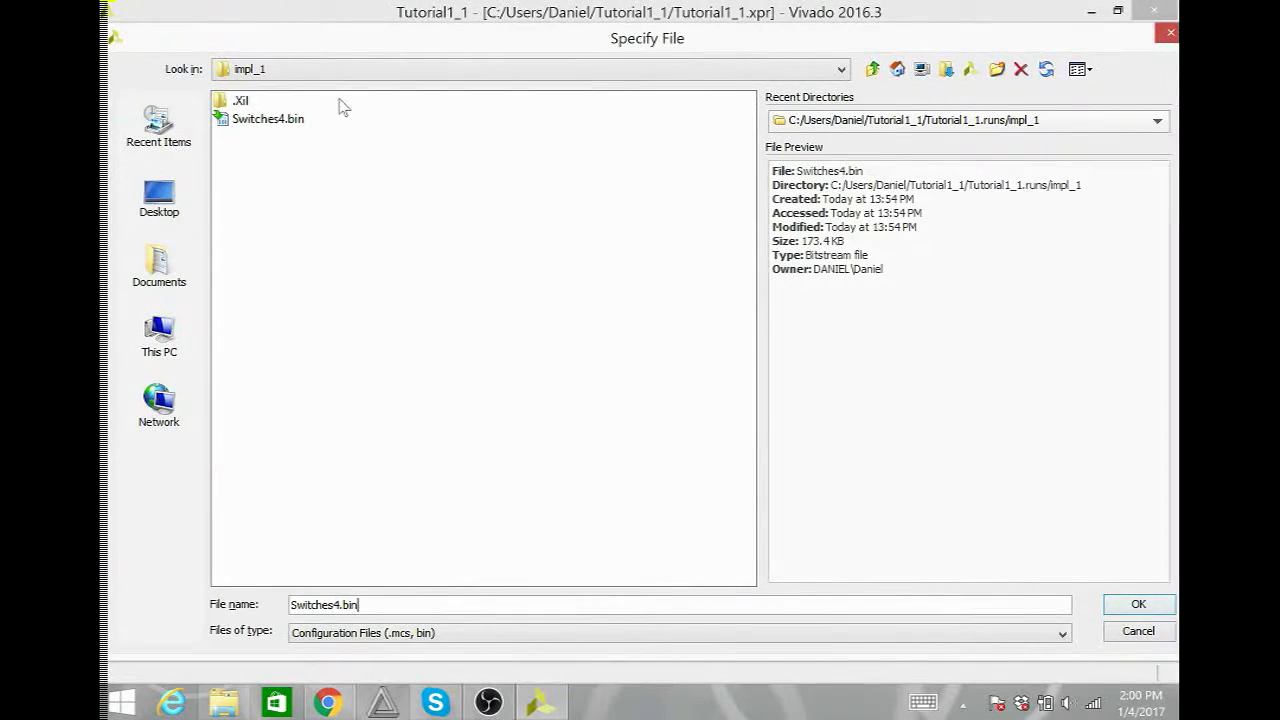
left_click(1138, 604)
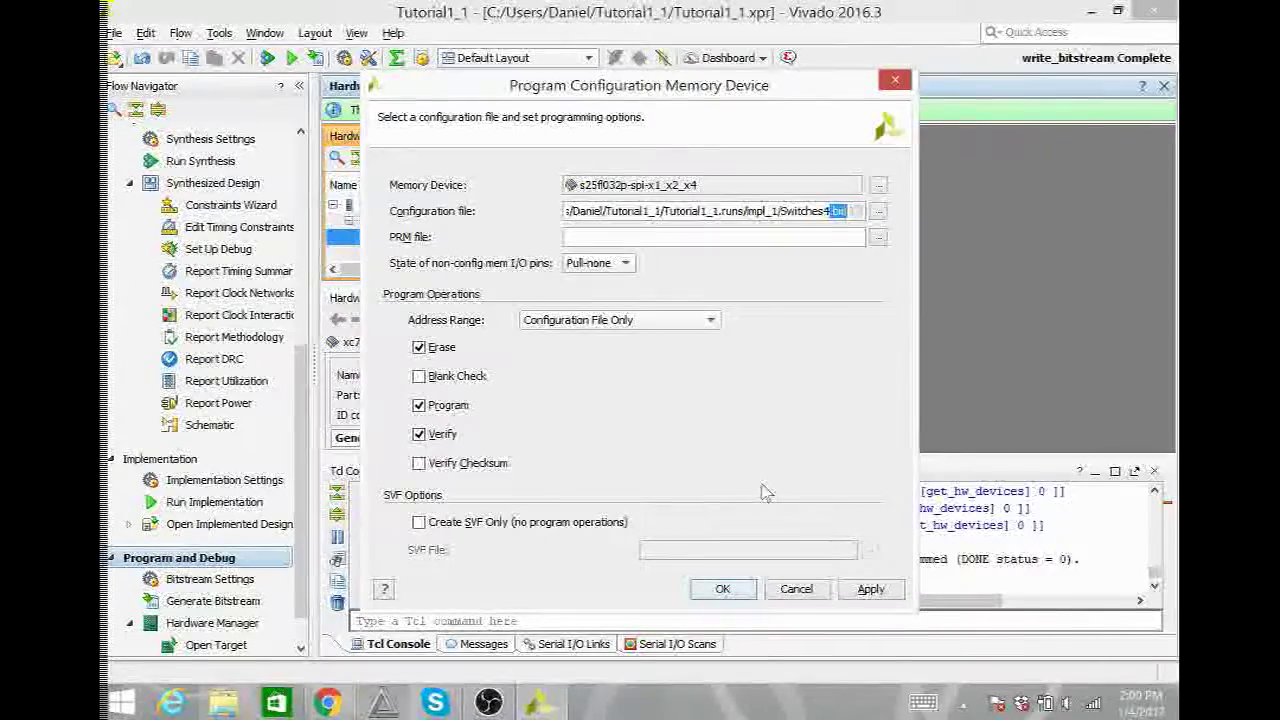
left_click(749, 590)
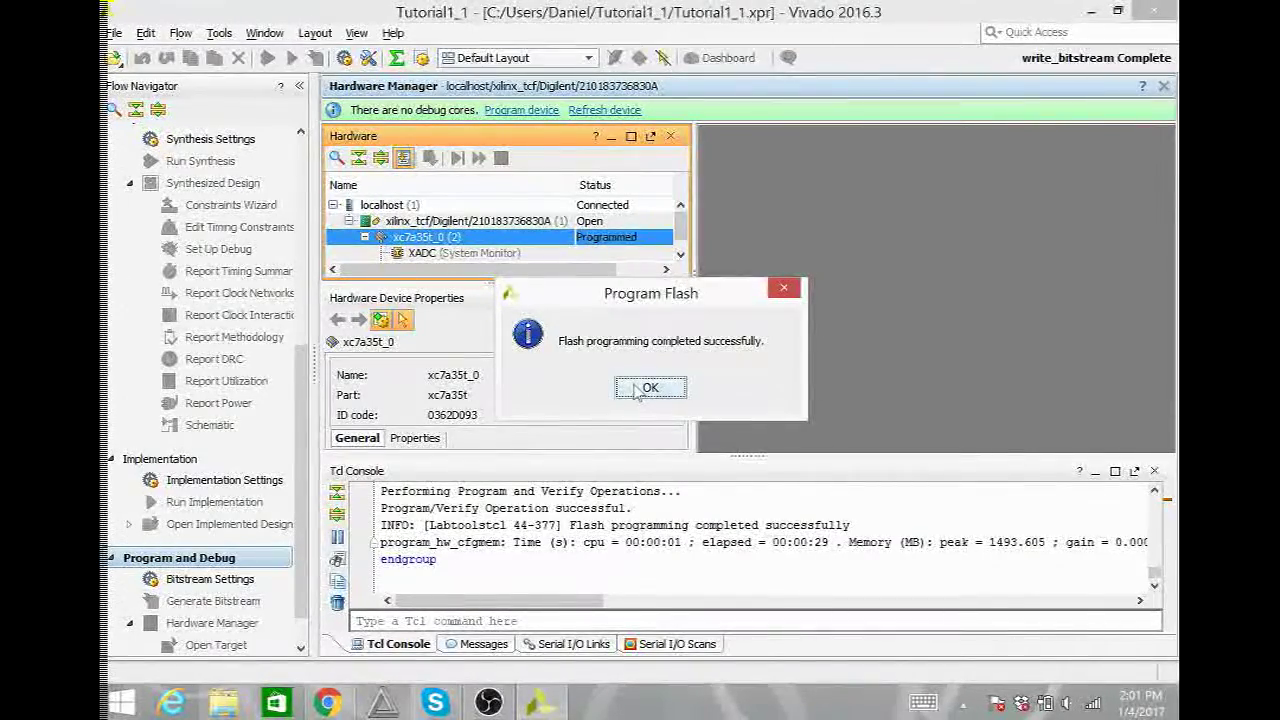
- Dismiss the flash programming success message
left_click(641, 389)
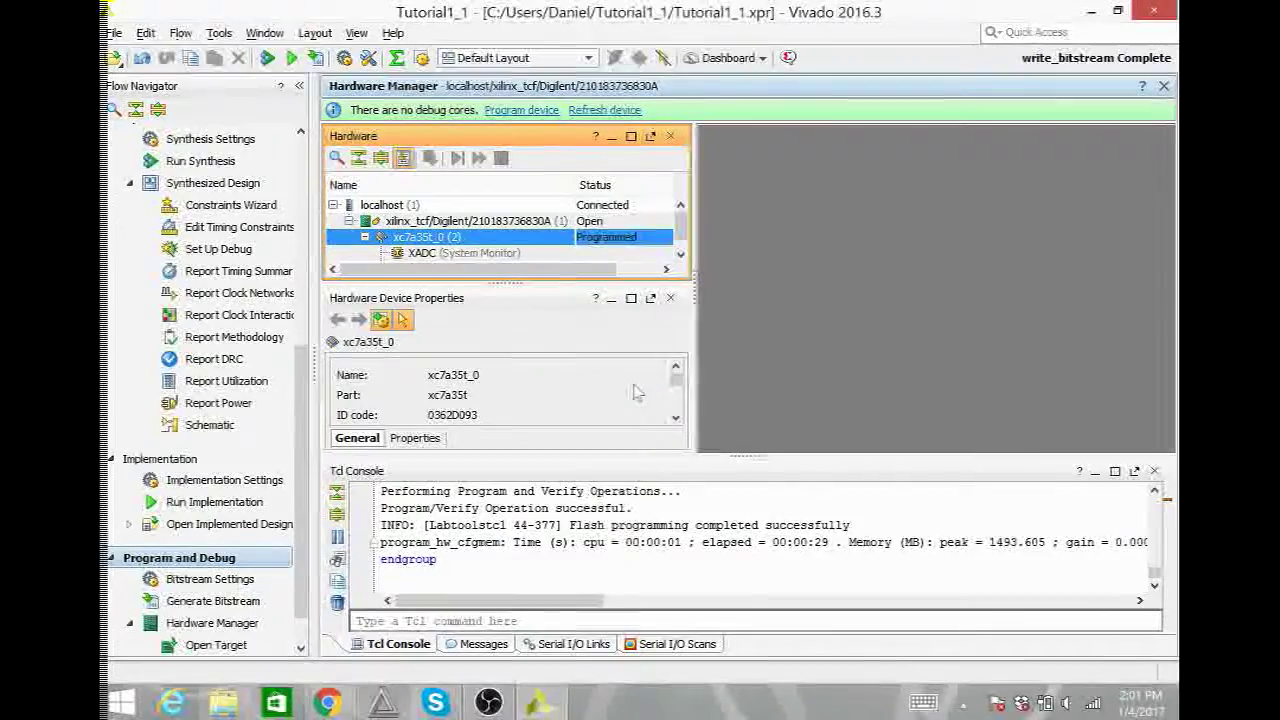
- Bring OBS Studio to the front from the taskbar
left_click(489, 703)
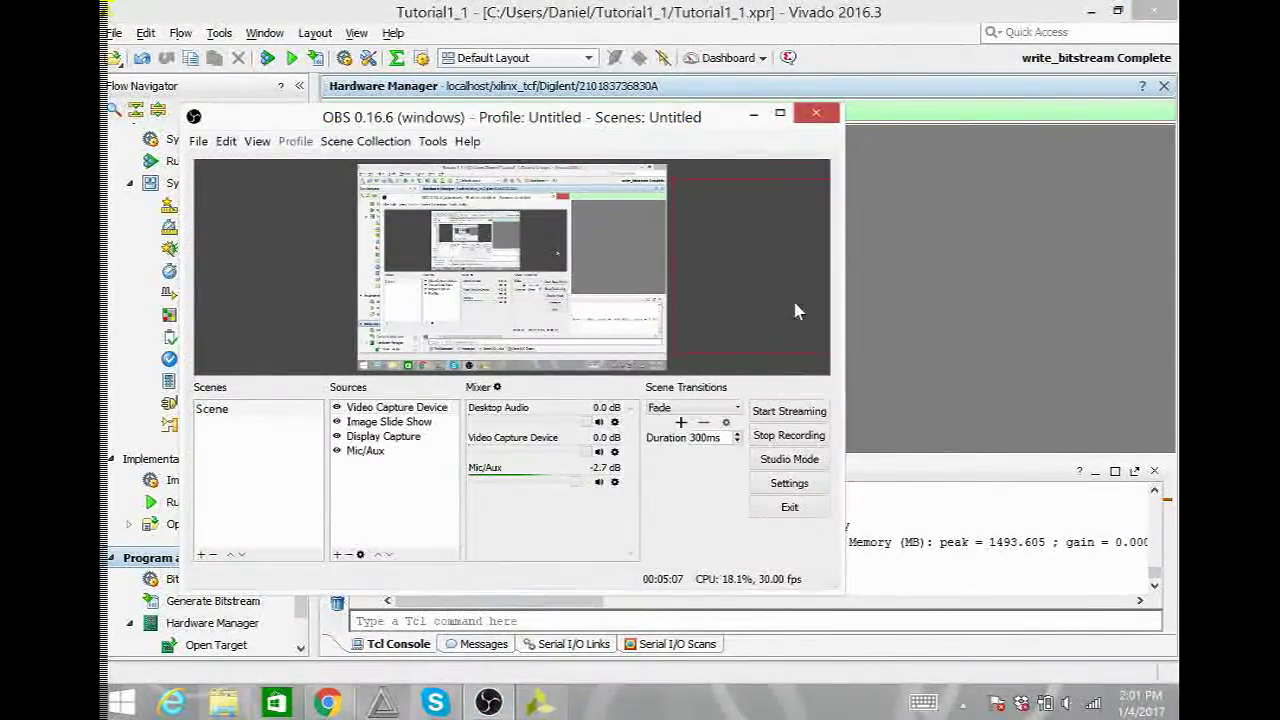